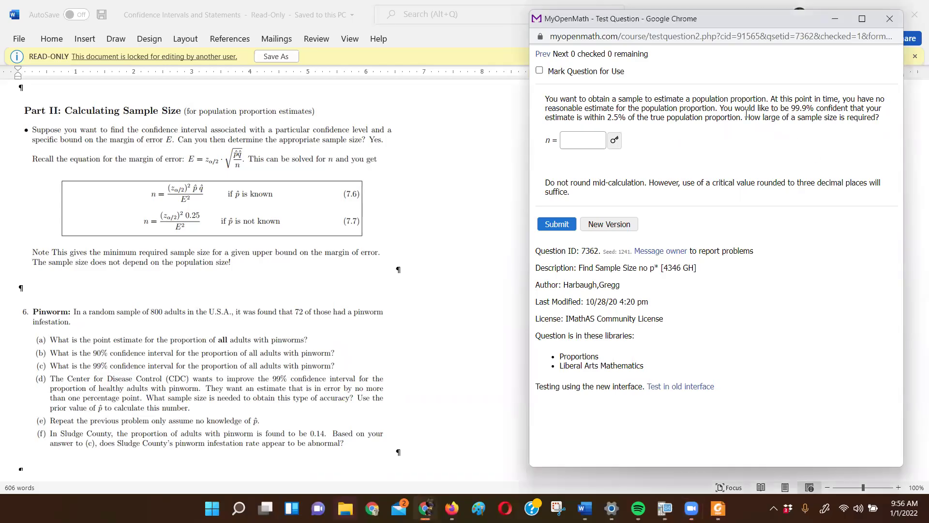
# Highlight the no-population-estimate sentence, check the sample-size notes, then clear the highlight
pyautogui.moveTo(783, 108)
pyautogui.mouseDown()
pyautogui.moveTo(711, 118)
pyautogui.moveTo(707, 109)
pyautogui.moveTo(629, 109)
pyautogui.moveTo(808, 86)
pyautogui.moveTo(772, 94)
pyautogui.mouseUp()
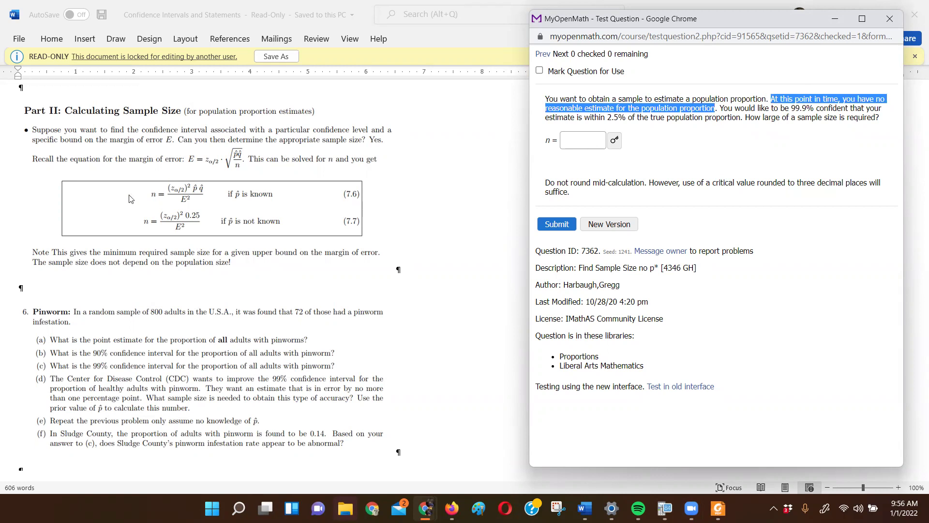
pyautogui.click(58, 183)
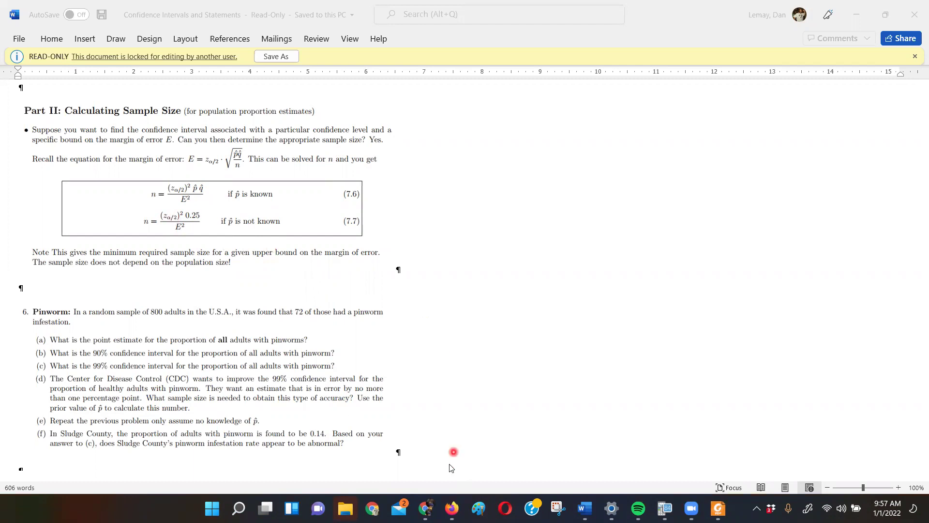
pyautogui.moveTo(426, 507)
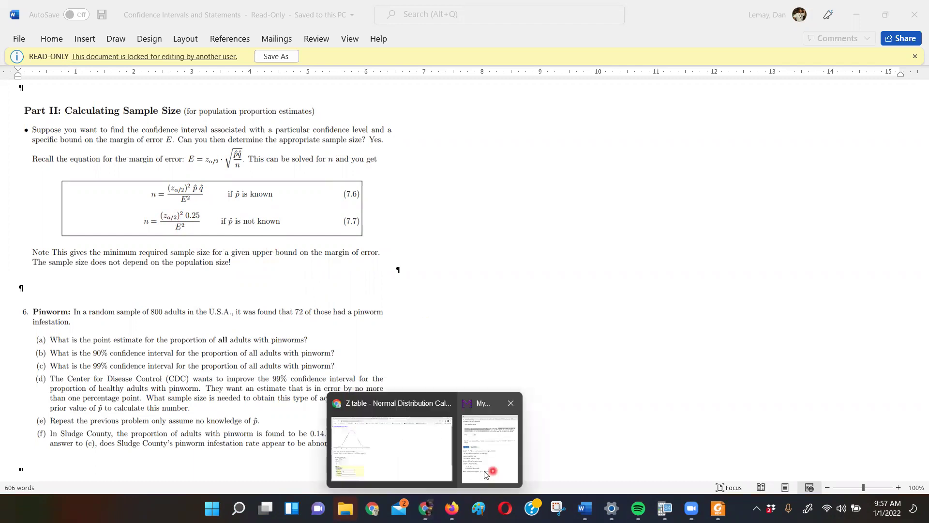
pyautogui.click(489, 472)
pyautogui.click(734, 127)
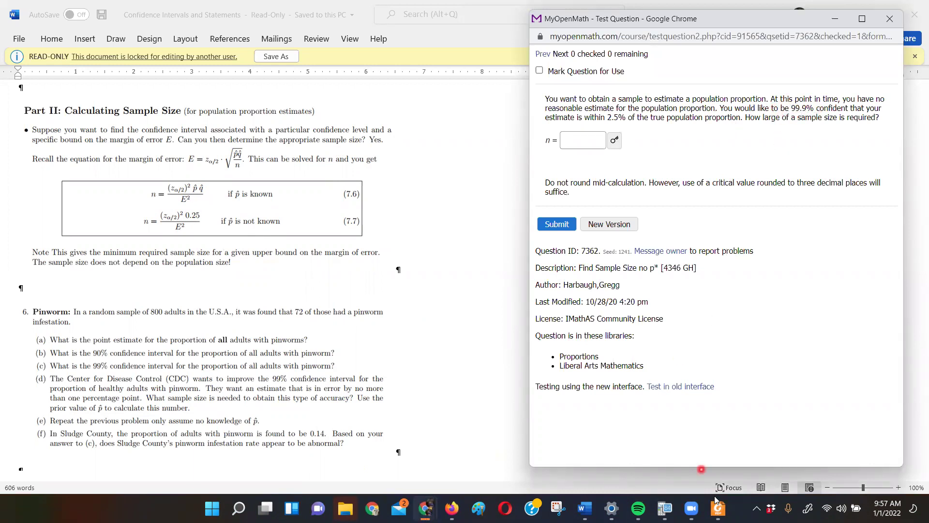
# Show the Normal Table page down to critical values 1.645, 1.96 and 2.575, dismissing Widgets
pyautogui.moveTo(718, 504)
pyautogui.click(729, 484)
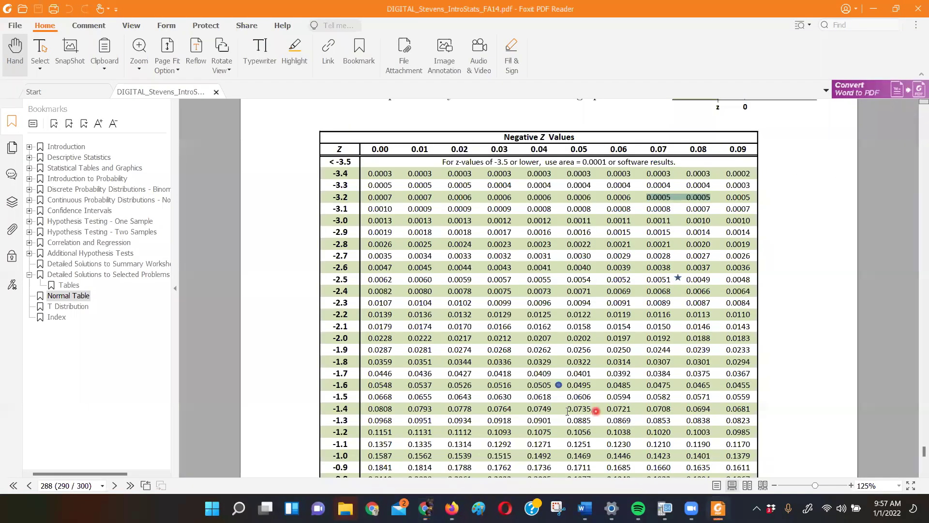
pyautogui.scroll(-5, 566, 410)
pyautogui.scroll(-3, 566, 410)
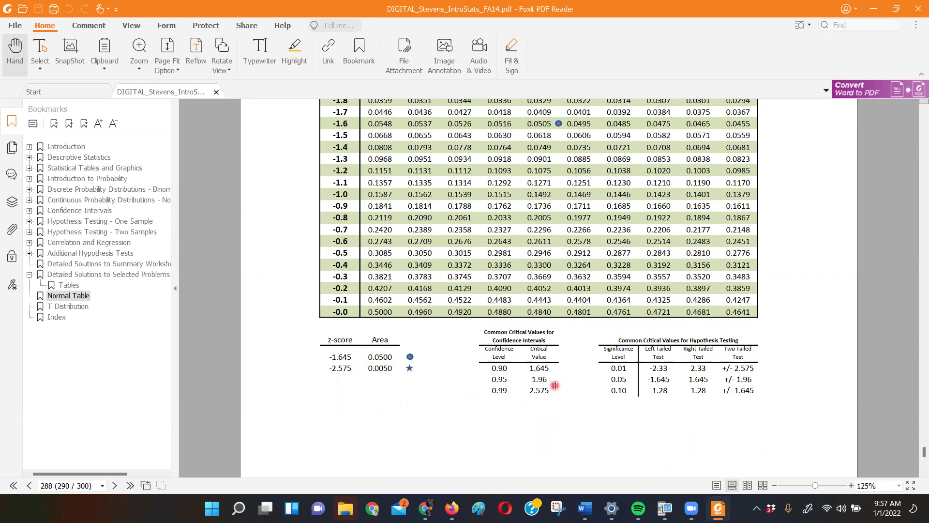
pyautogui.press('super+w')
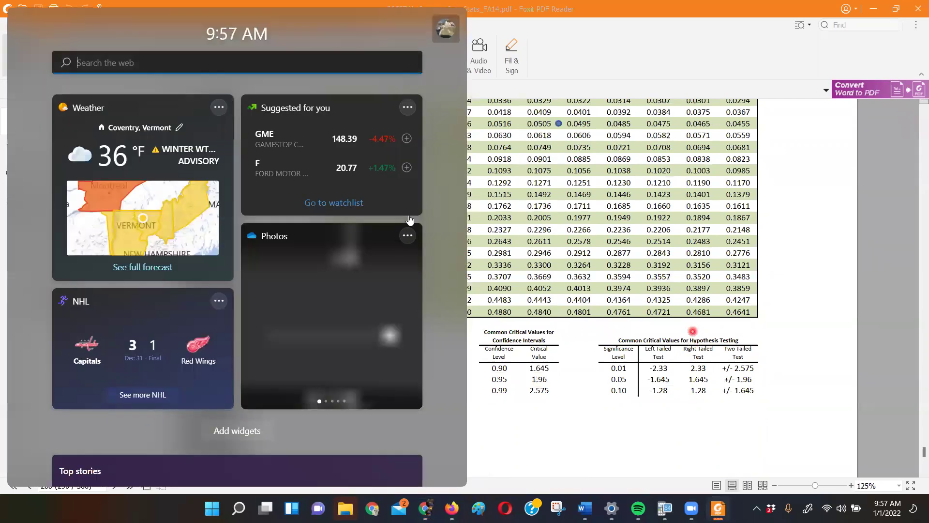
pyautogui.press('super+w')
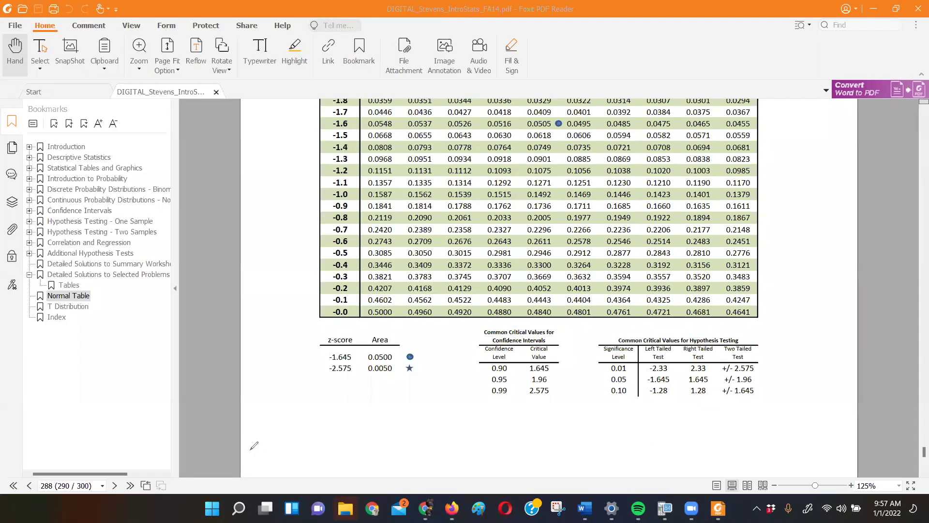
# Draw a red bell curve with two cutoff lines, labelling the middle .999 and tails total .001
pyautogui.moveTo(250, 449)
pyautogui.mouseDown()
pyautogui.moveTo(389, 449)
pyautogui.moveTo(253, 437)
pyautogui.moveTo(342, 386)
pyautogui.moveTo(418, 440)
pyautogui.mouseUp()
pyautogui.moveTo(289, 402); pyautogui.dragTo(300, 465)
pyautogui.moveTo(377, 405); pyautogui.dragTo(379, 447)
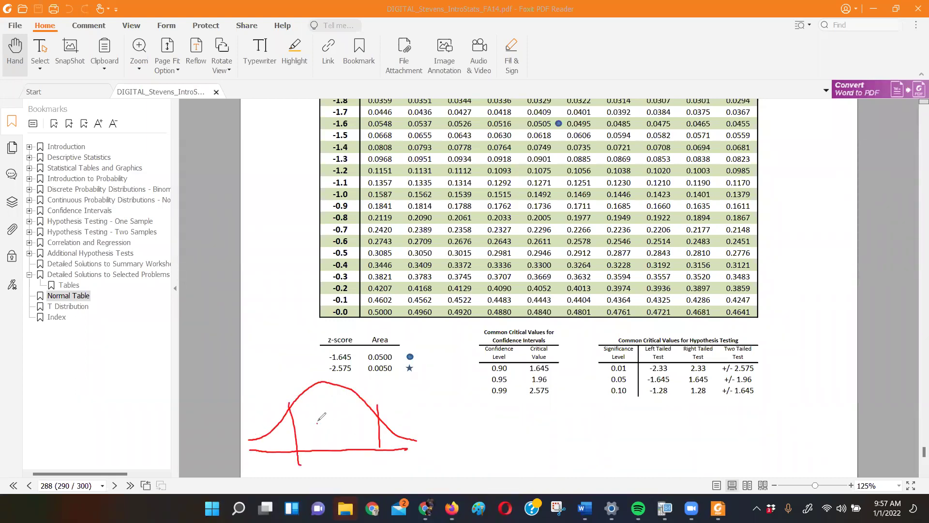
pyautogui.moveTo(332, 405)
pyautogui.mouseDown()
pyautogui.moveTo(329, 425)
pyautogui.moveTo(352, 426)
pyautogui.mouseUp()
pyautogui.moveTo(304, 362); pyautogui.dragTo(306, 365)
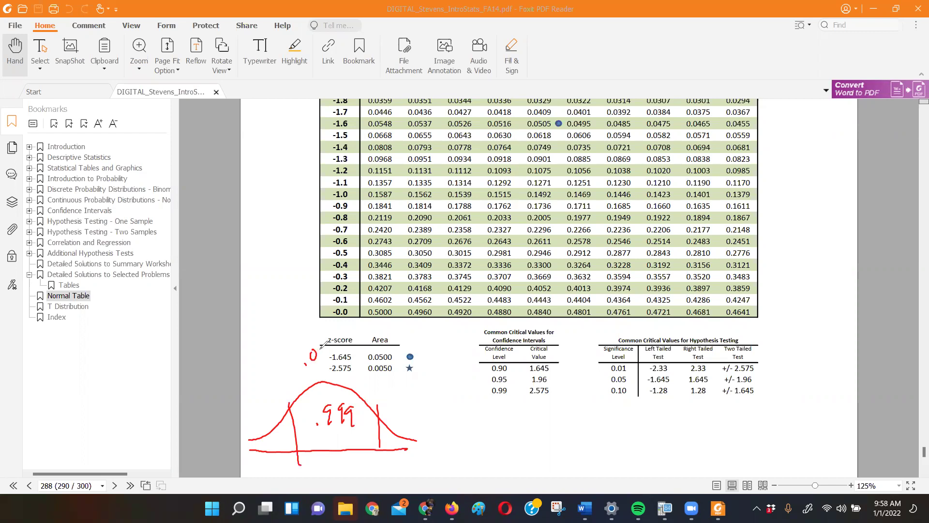
pyautogui.moveTo(323, 350); pyautogui.dragTo(334, 360)
# Shade both tails of the curve and label each one .0005
pyautogui.moveTo(264, 412); pyautogui.dragTo(275, 435)
pyautogui.moveTo(250, 401); pyautogui.dragTo(289, 380)
pyautogui.moveTo(414, 417); pyautogui.dragTo(395, 439)
pyautogui.click(421, 405)
pyautogui.moveTo(431, 391); pyautogui.dragTo(453, 398)
pyautogui.moveTo(456, 383); pyautogui.dragTo(467, 381)
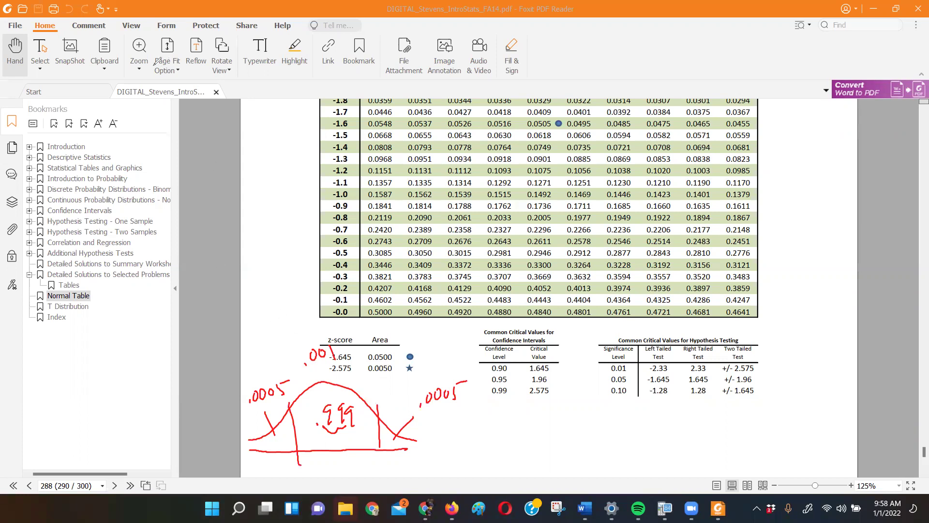
pyautogui.scroll(5, 534, 159)
# Scroll up to the Negative Z Values header at the -3.4 row, then minimize Foxit
pyautogui.scroll(2, 535, 159)
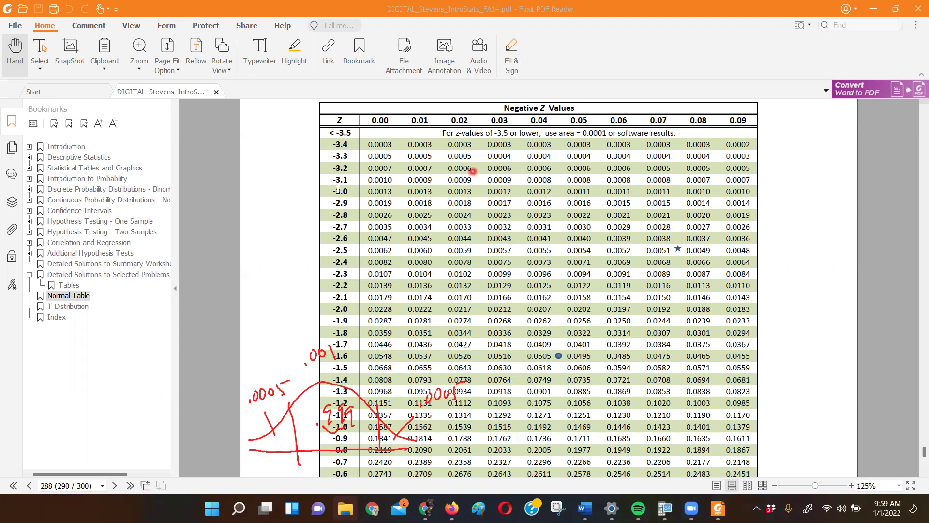
pyautogui.click(875, 9)
# Handwrite 3.27²(.25)/.025² in red beside the sample-size formula in the MyOpenMath question
pyautogui.click(627, 165)
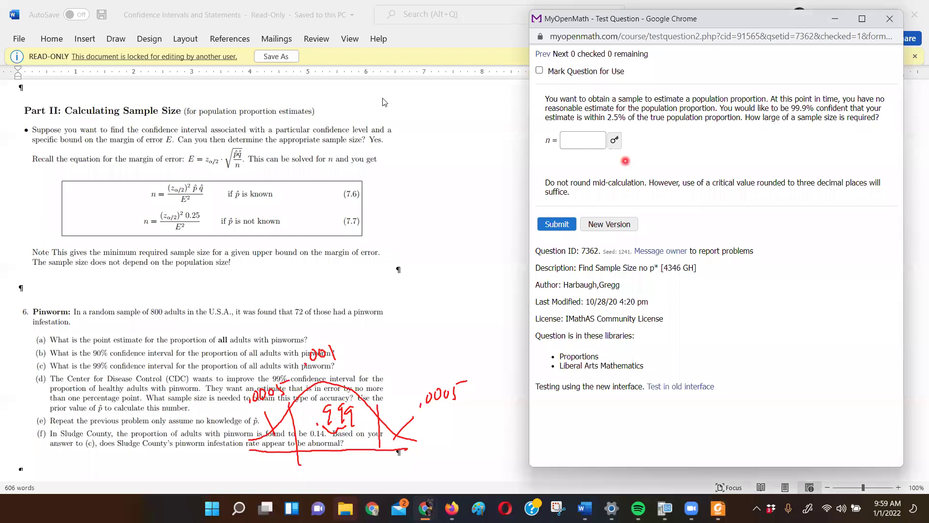
pyautogui.moveTo(397, 192)
pyautogui.mouseDown()
pyautogui.moveTo(409, 204)
pyautogui.moveTo(398, 216)
pyautogui.moveTo(428, 207)
pyautogui.moveTo(441, 213)
pyautogui.mouseUp()
pyautogui.click(416, 219)
pyautogui.moveTo(442, 177)
pyautogui.mouseDown()
pyautogui.moveTo(467, 216)
pyautogui.moveTo(485, 212)
pyautogui.mouseUp()
pyautogui.click(476, 210)
pyautogui.moveTo(495, 200)
pyautogui.mouseDown()
pyautogui.moveTo(493, 214)
pyautogui.moveTo(501, 199)
pyautogui.mouseUp()
pyautogui.moveTo(504, 196)
pyautogui.mouseDown()
pyautogui.moveTo(507, 230)
pyautogui.moveTo(395, 232)
pyautogui.mouseUp()
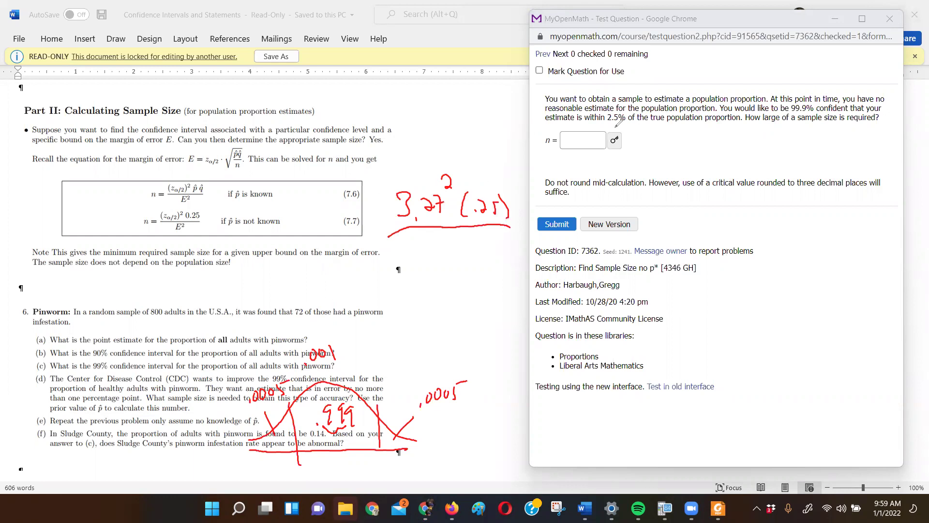
pyautogui.click(437, 252)
pyautogui.moveTo(453, 238)
pyautogui.mouseDown()
pyautogui.moveTo(470, 253)
pyautogui.moveTo(479, 236)
pyautogui.mouseUp()
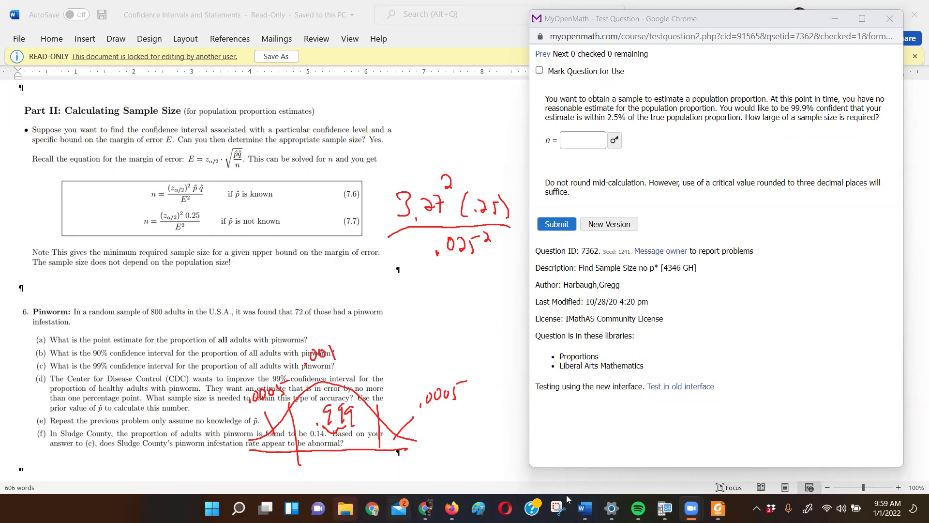
# In the HyperStat Z table calculator, get the z range -3.291 to 3.291 for tail area 0.0005
pyautogui.moveTo(426, 508)
pyautogui.click(383, 422)
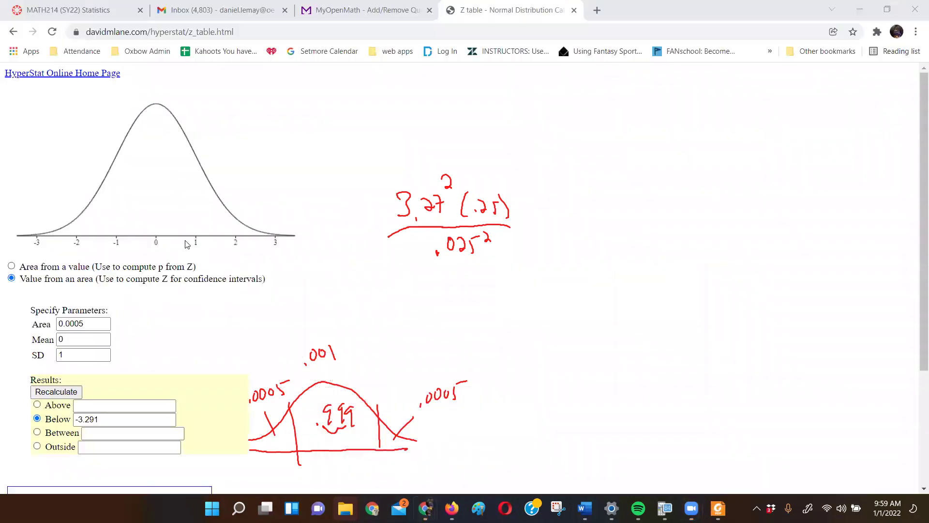
pyautogui.click(93, 322)
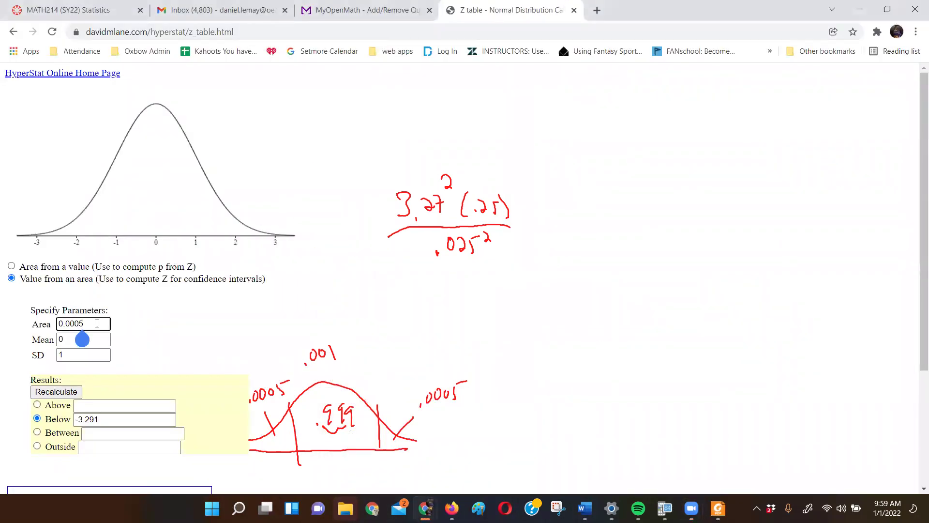
pyautogui.click(175, 343)
pyautogui.click(88, 324)
pyautogui.click(37, 432)
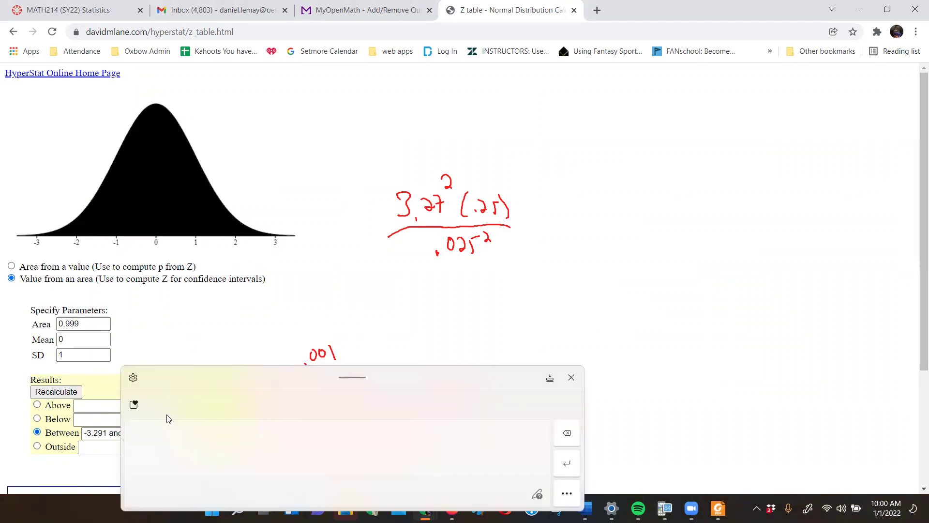
# Correct the handwritten critical value from 3.27 to 3.29
pyautogui.click(572, 378)
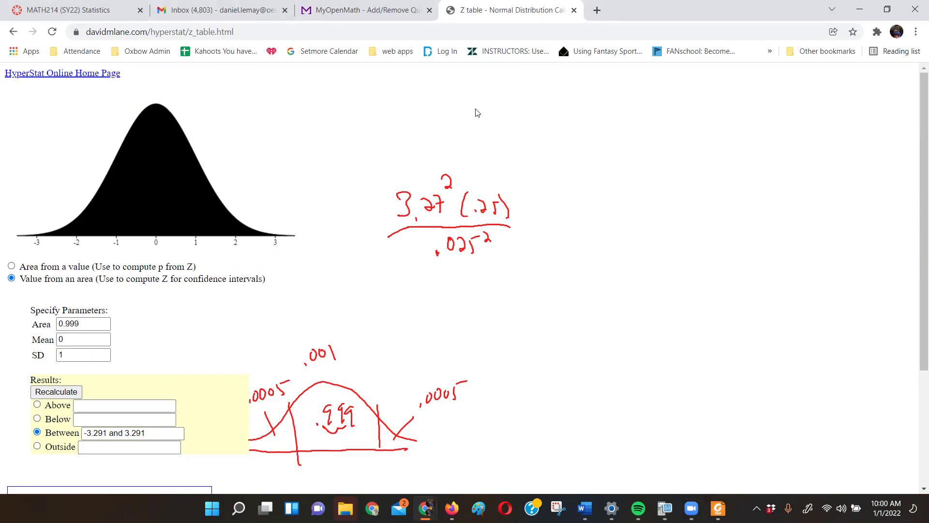
pyautogui.moveTo(442, 196); pyautogui.dragTo(450, 197)
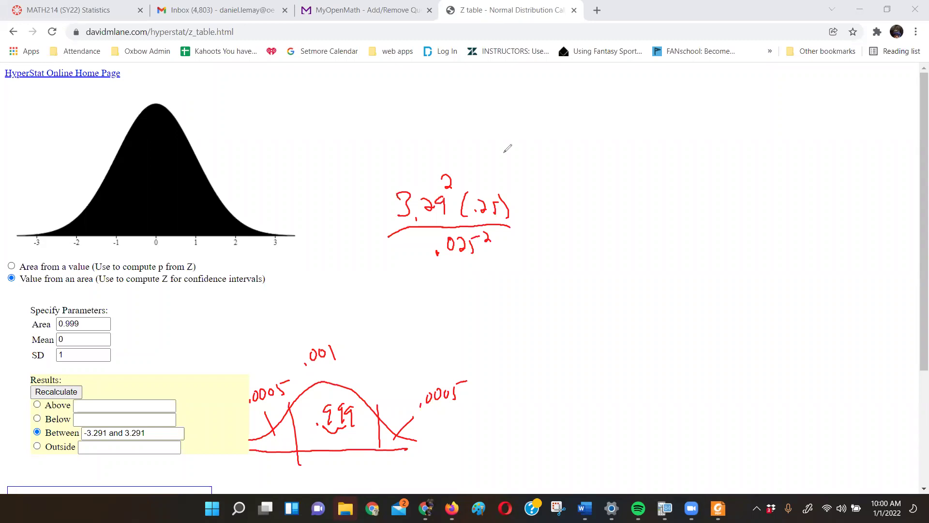
pyautogui.press('super')
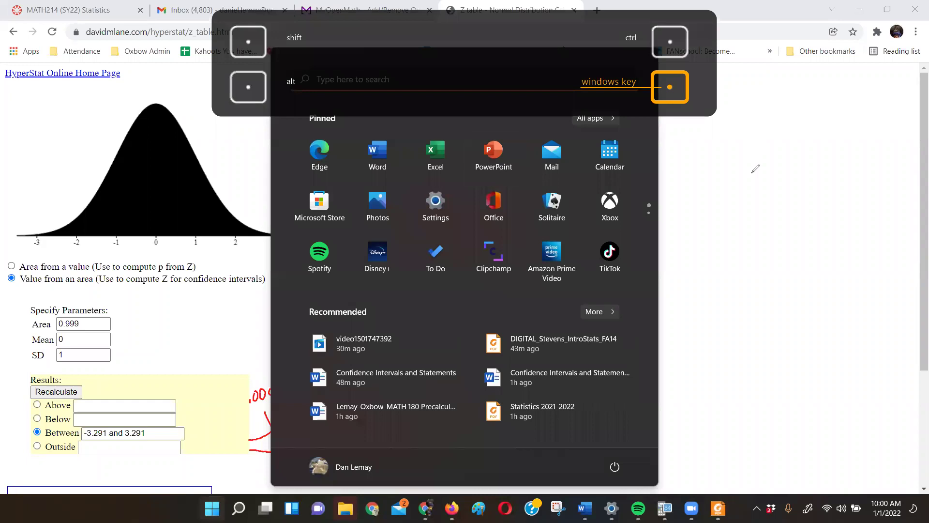
# In TI-SmartView CE, clear the screen and key in 3.29² × .25
pyautogui.click(751, 173)
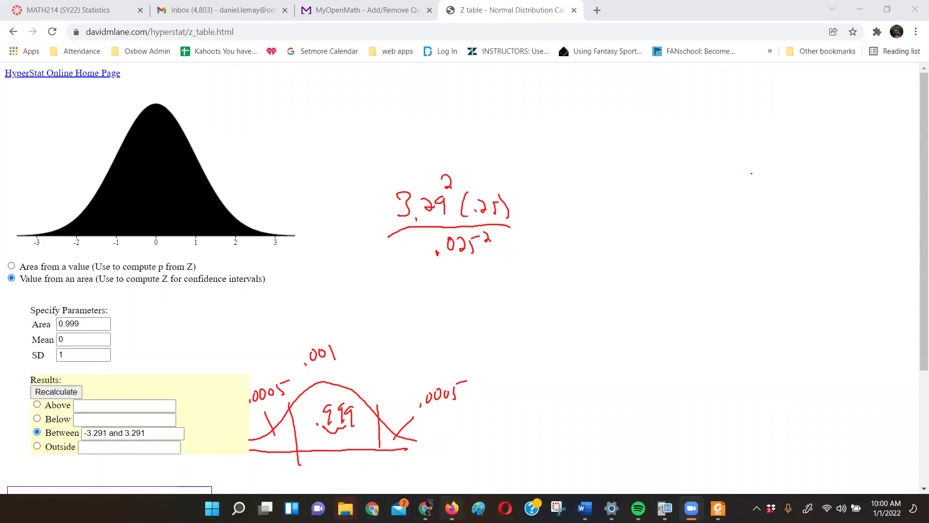
pyautogui.click(664, 505)
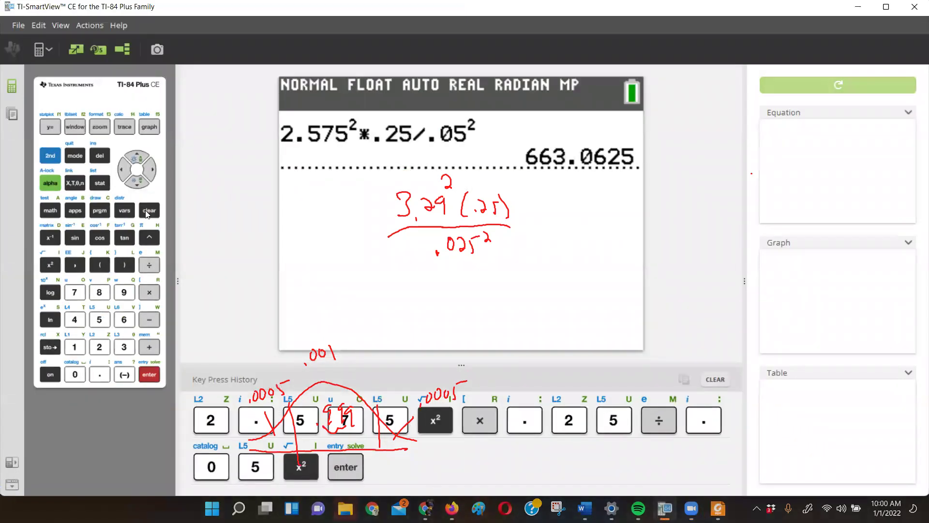
pyautogui.click(148, 211)
pyautogui.click(124, 346)
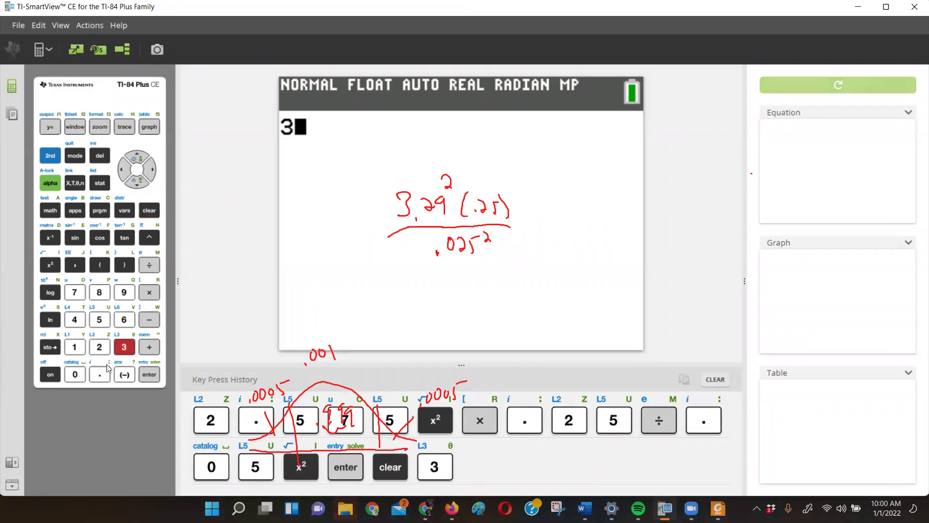
pyautogui.click(99, 374)
pyautogui.click(100, 347)
pyautogui.click(124, 292)
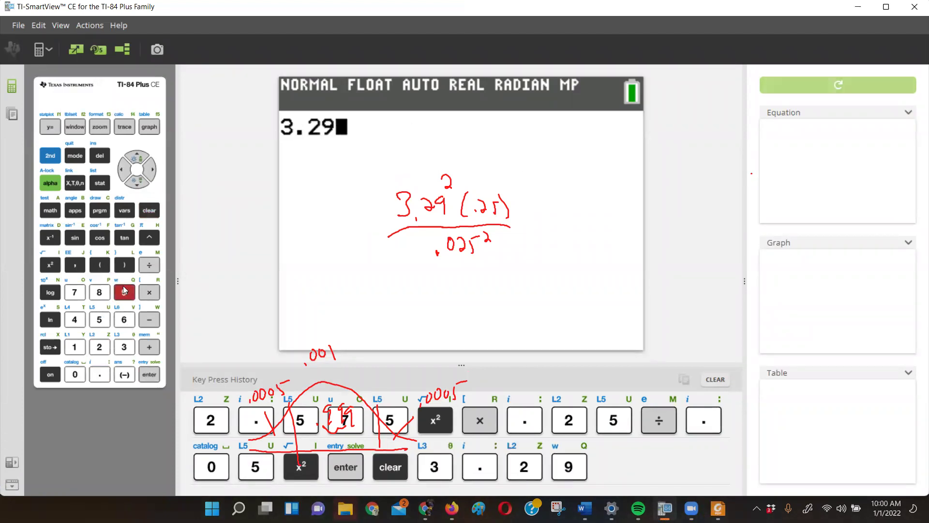
pyautogui.click(50, 264)
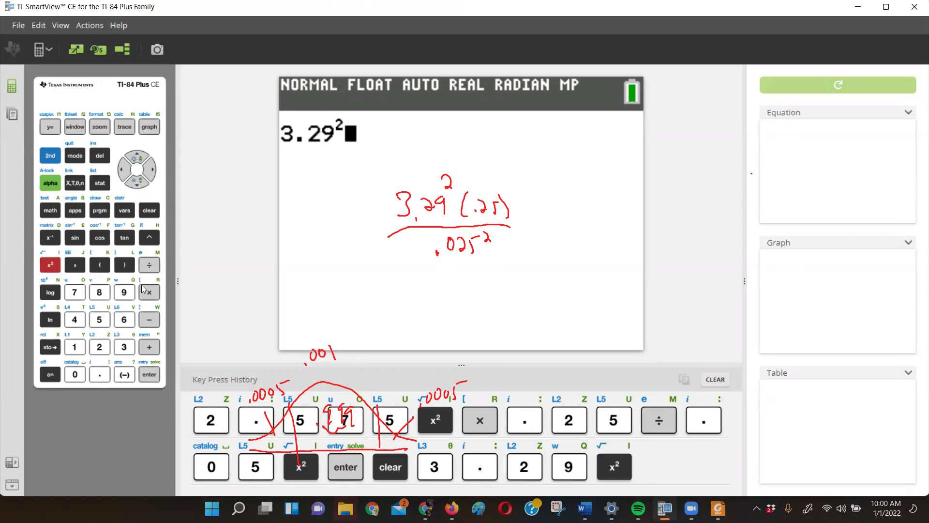
pyautogui.click(144, 290)
pyautogui.click(99, 374)
pyautogui.click(99, 342)
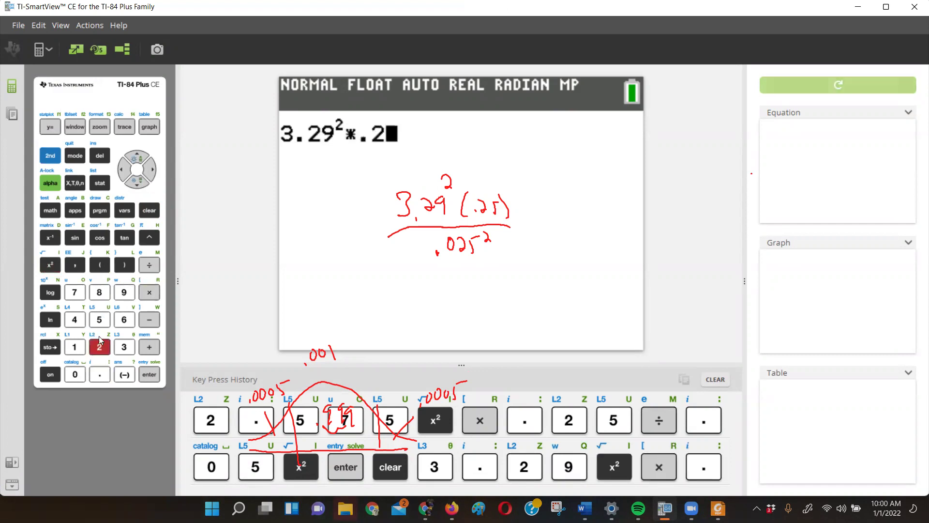
pyautogui.click(99, 320)
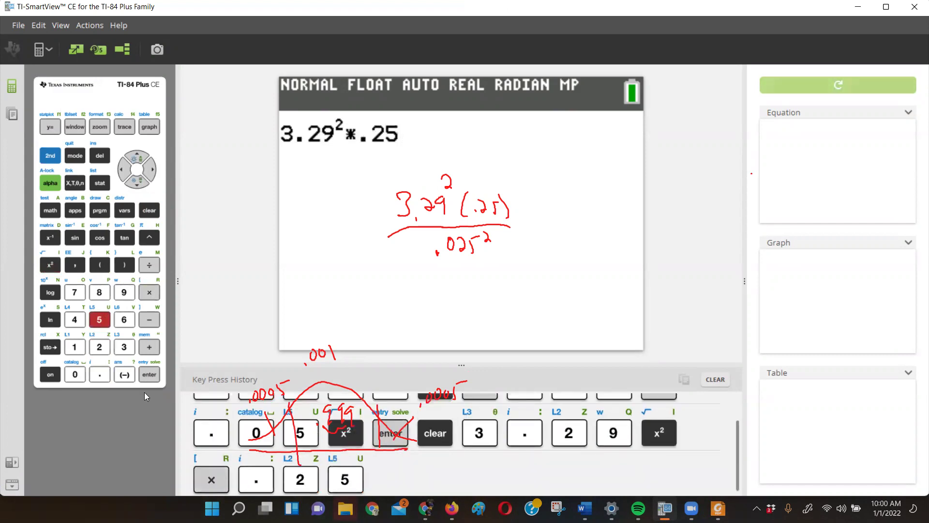
# Divide by .025² and evaluate, giving 4329.64
pyautogui.click(146, 267)
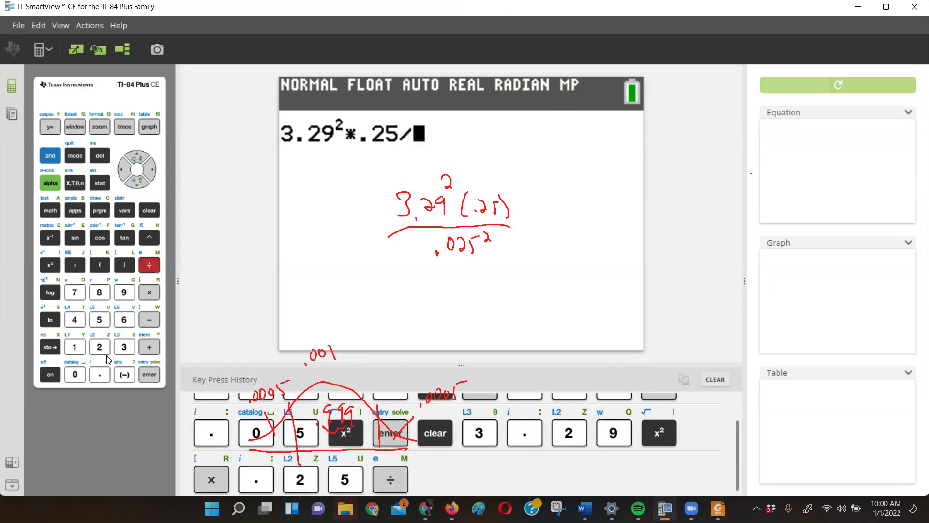
pyautogui.click(100, 374)
pyautogui.click(75, 374)
pyautogui.click(99, 346)
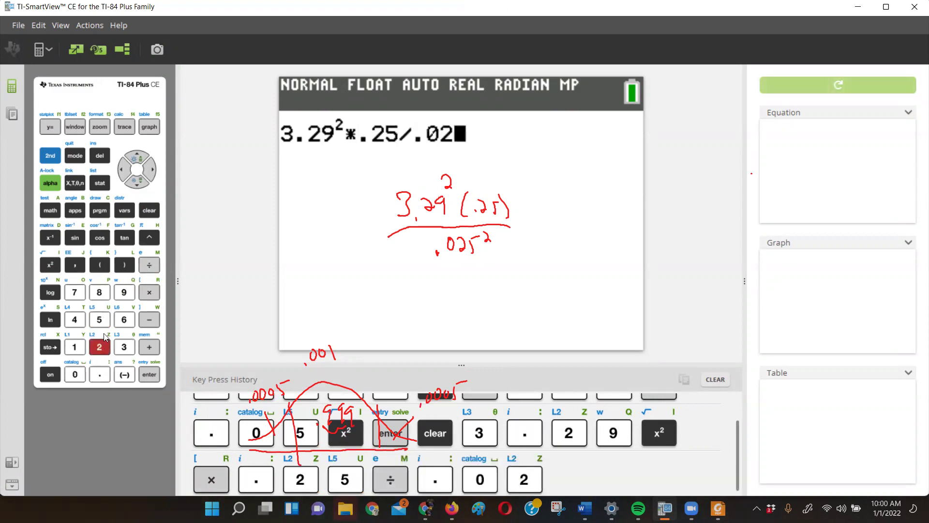
pyautogui.click(99, 319)
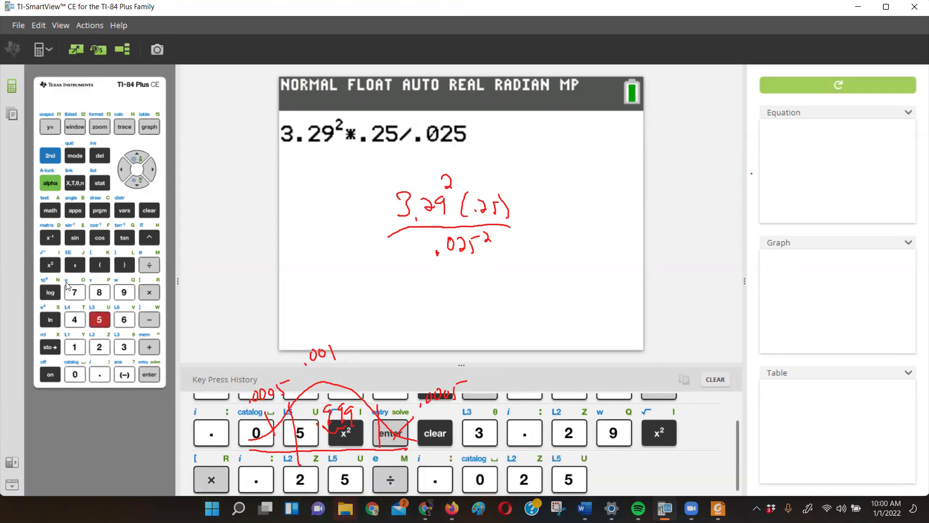
pyautogui.click(46, 267)
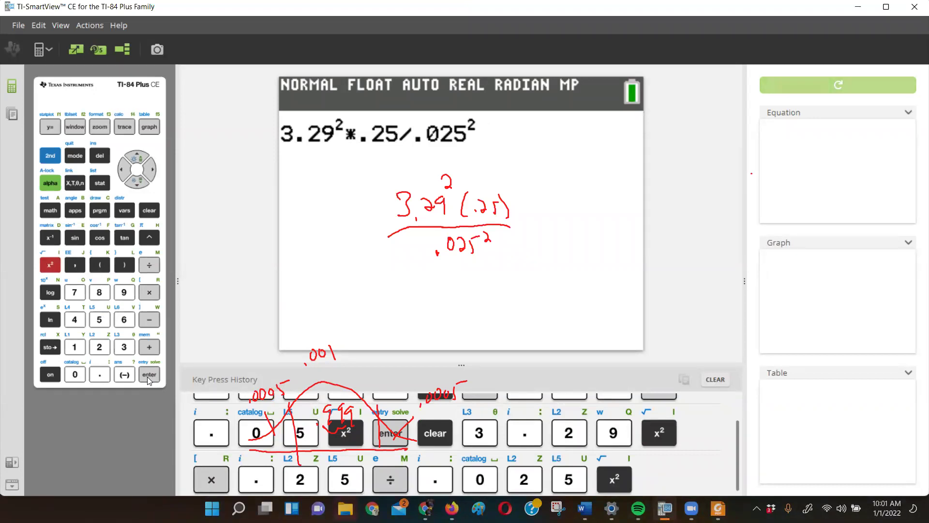
pyautogui.click(149, 375)
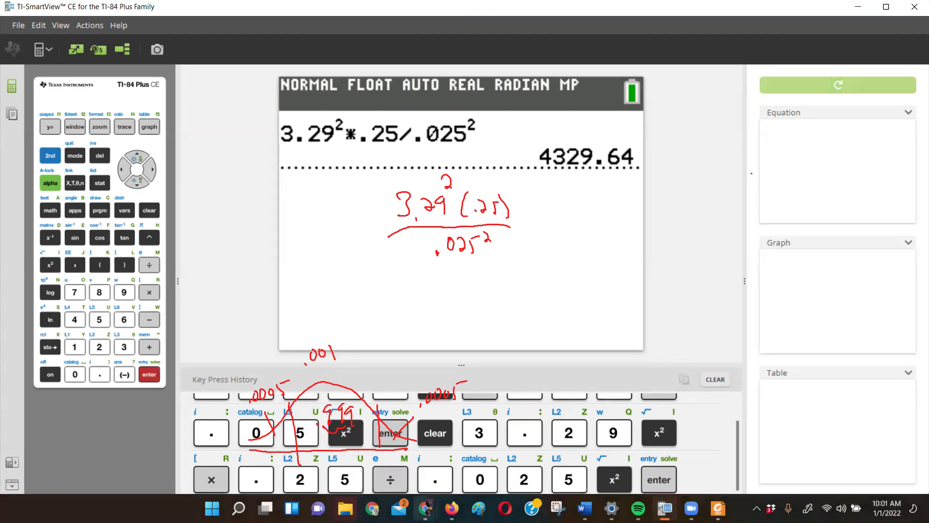
# Start entering the sample size in the MyOpenMath n= box, typing 43
pyautogui.moveTo(443, 500)
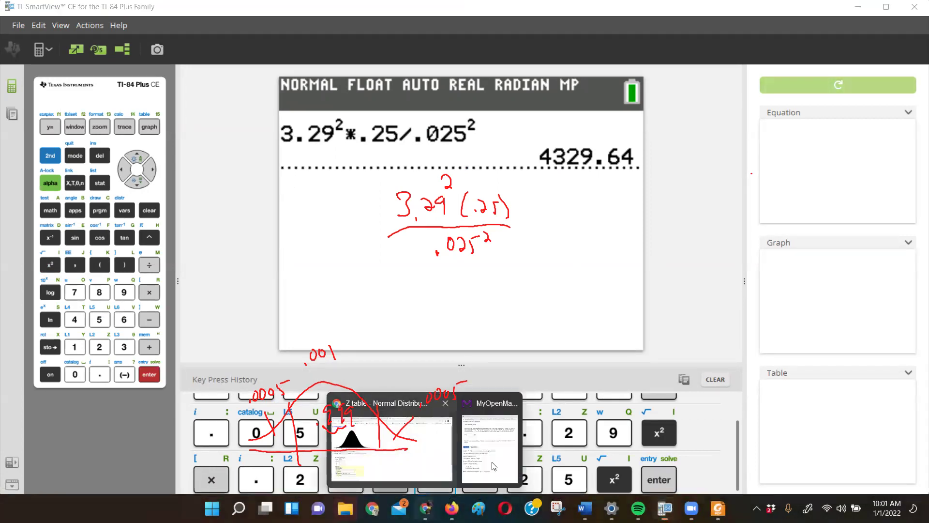
pyautogui.click(489, 426)
pyautogui.click(583, 139)
pyautogui.write('433')
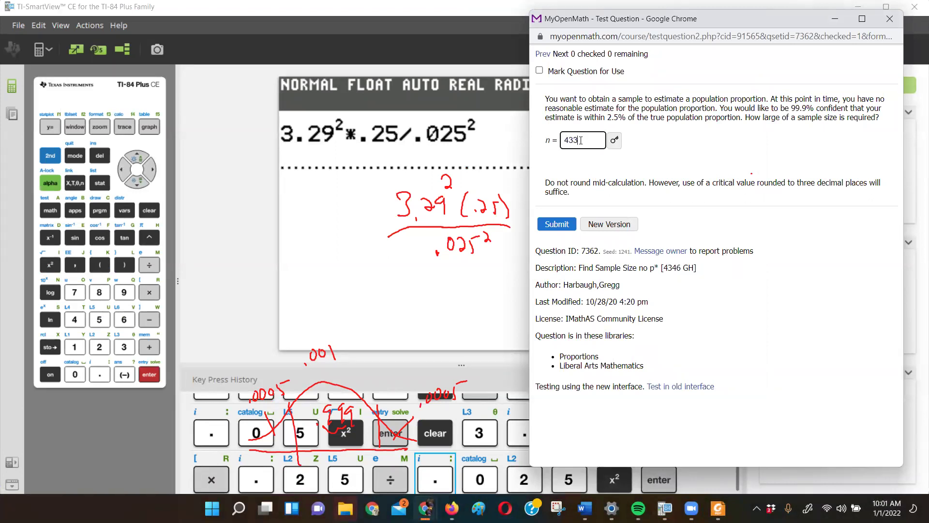